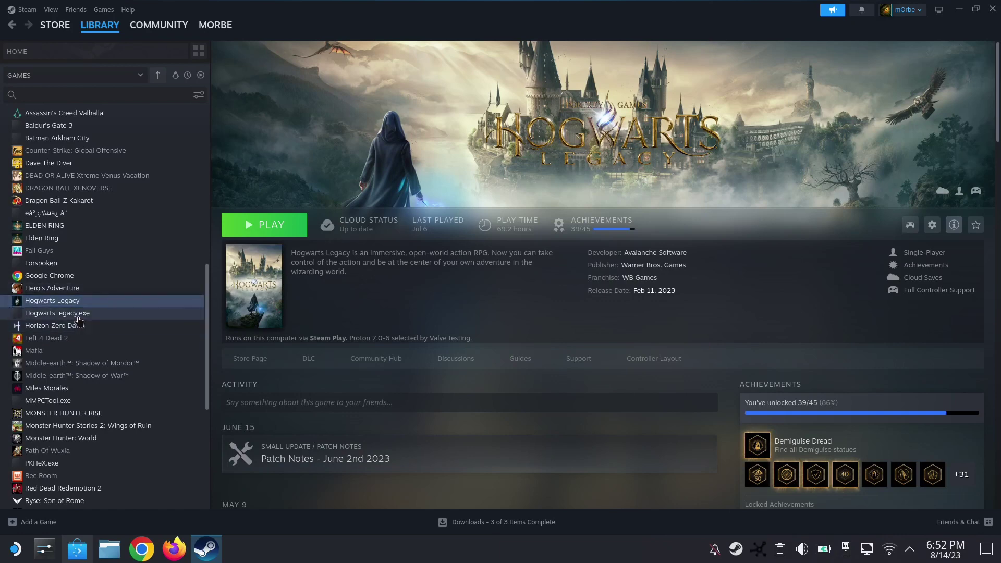
Confirm HogwartsLegacy.exe uses Proton Experimental, then launch it to reproduce the Visual C++ runtime error.
left_click(78, 317)
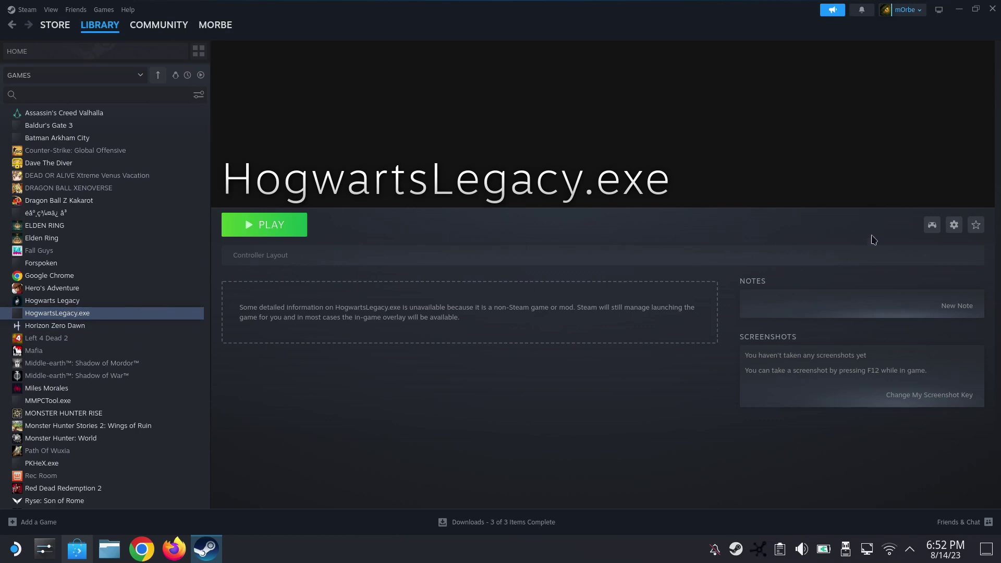
left_click(953, 225)
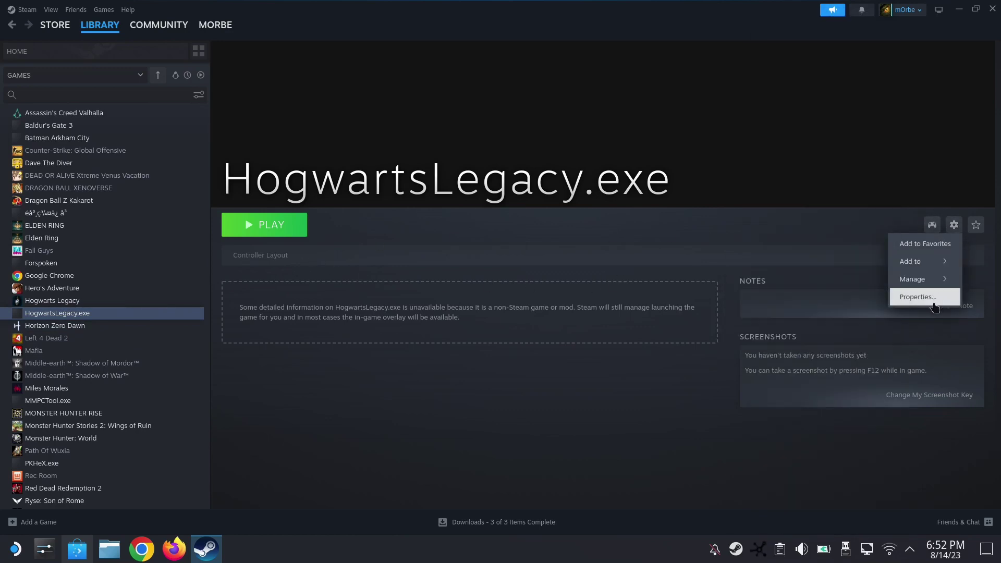
left_click(934, 307)
left_click(321, 186)
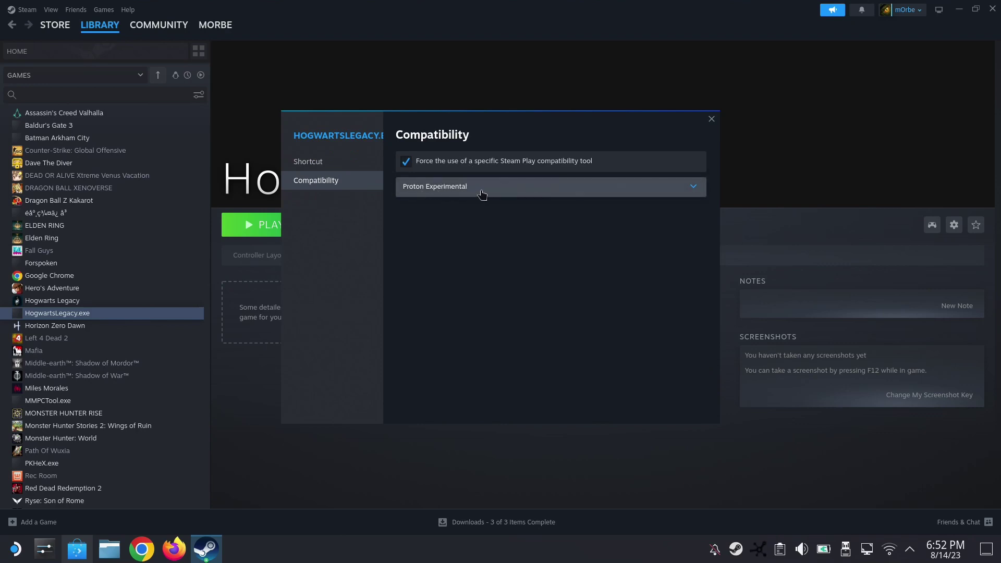
left_click(711, 119)
left_click(280, 230)
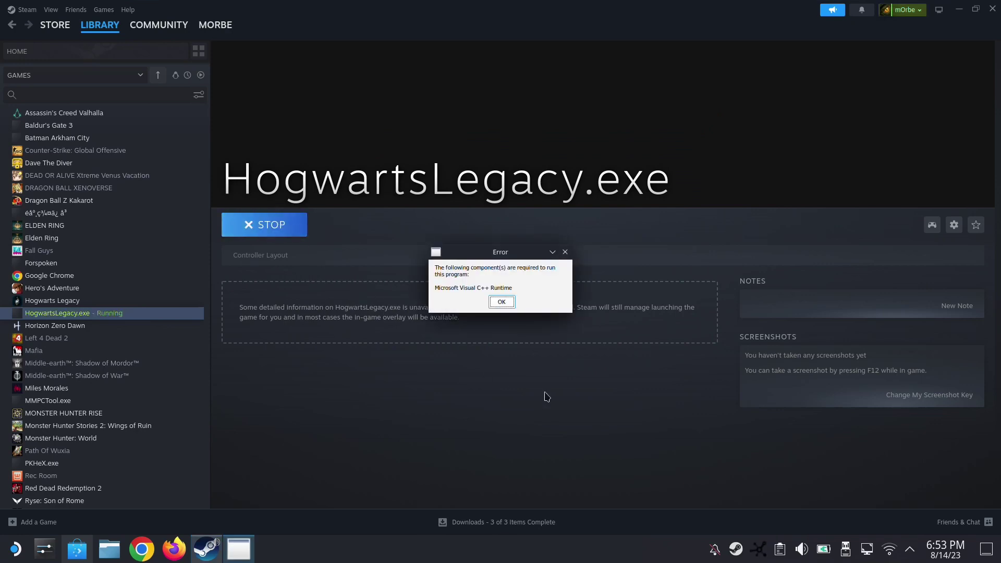
Dismiss the runtime error, then search Discover for 'protontricks' and open its 1.10.3 details page.
left_click(510, 305)
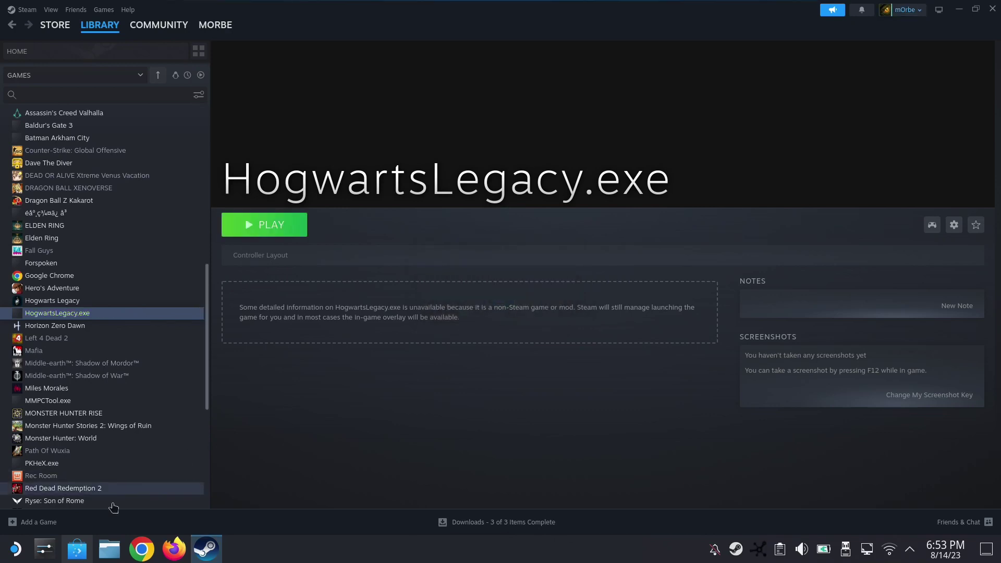
left_click(78, 554)
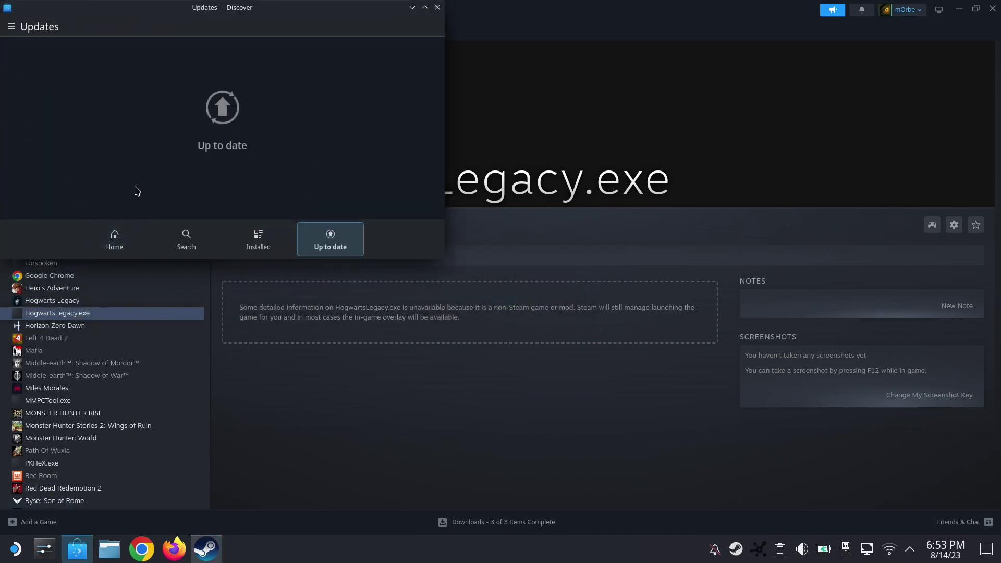
left_click(118, 240)
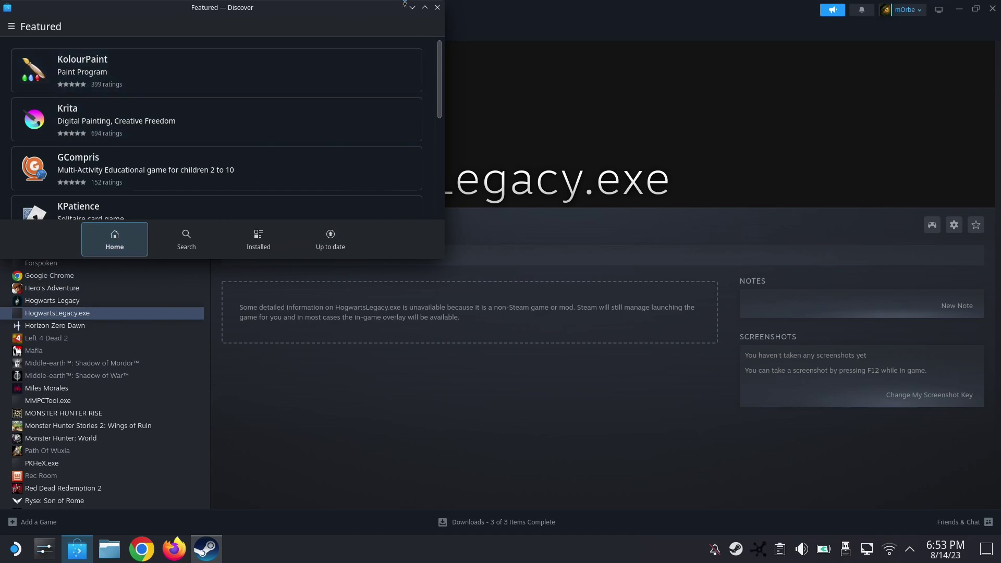
left_click(425, 8)
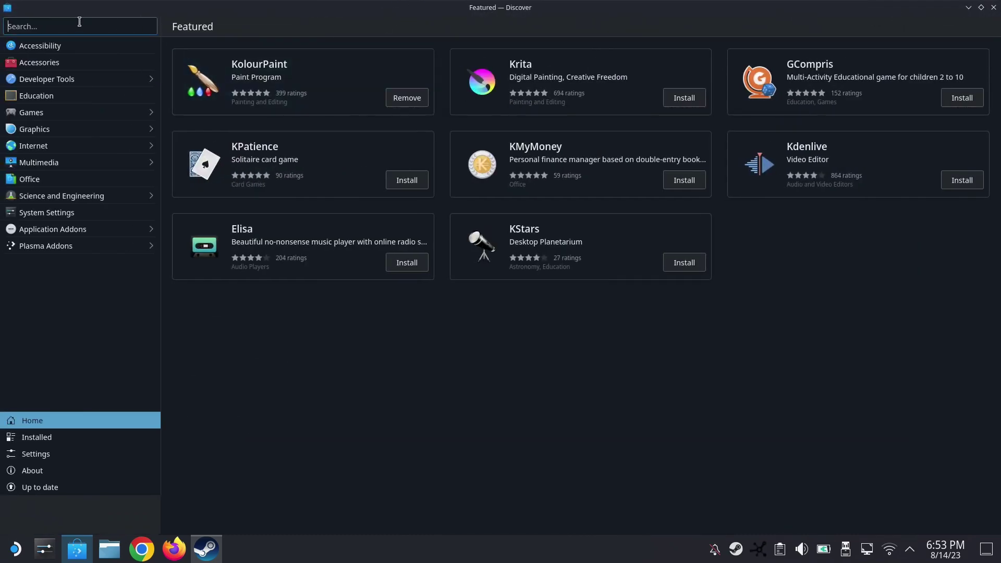
type("protontricks")
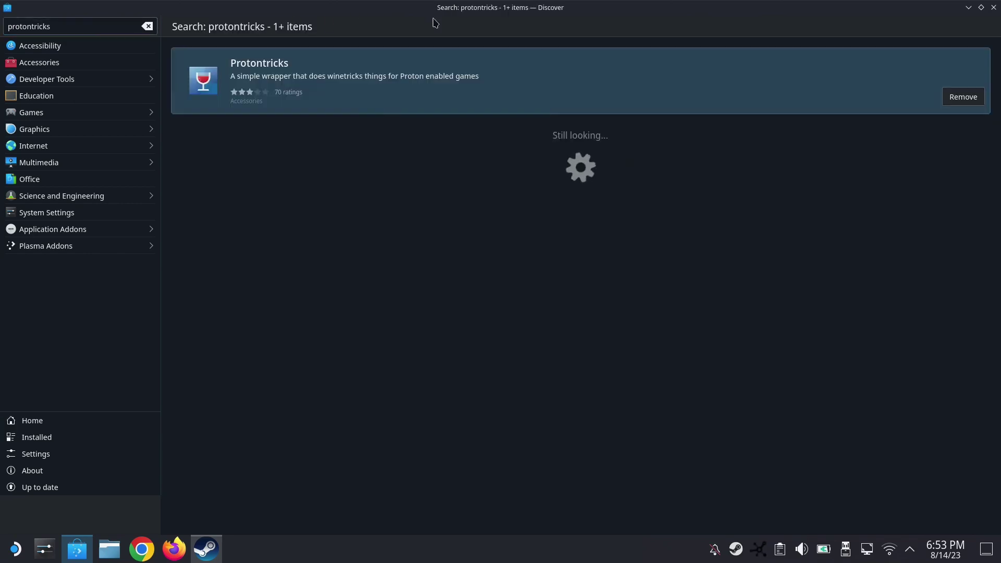
left_click(603, 78)
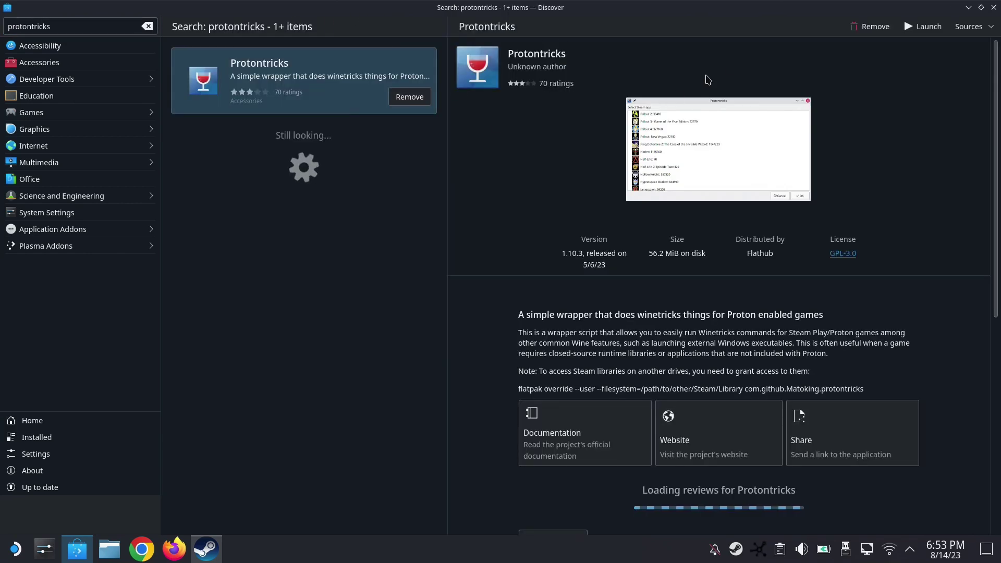
Launch Protontricks for the native Steam install's HogwartsLegacy.exe non-Steam shortcut, then hide Discover and Steam.
left_click(923, 26)
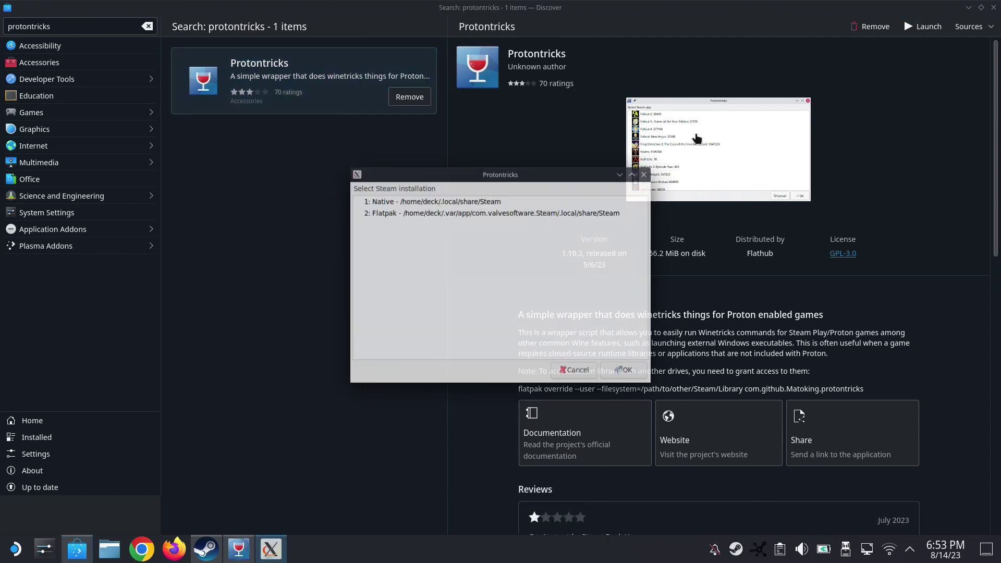
left_click(434, 198)
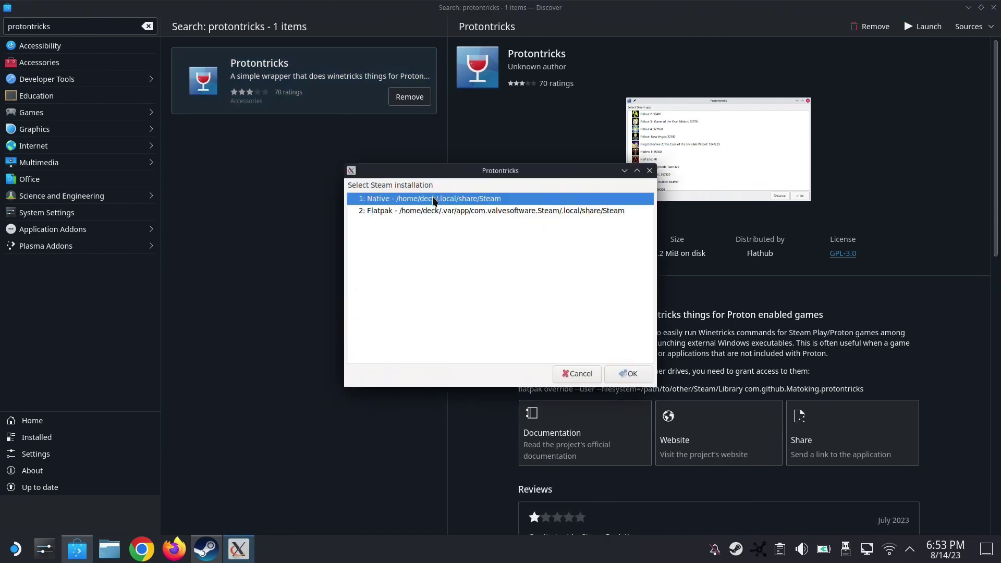
double_click(434, 198)
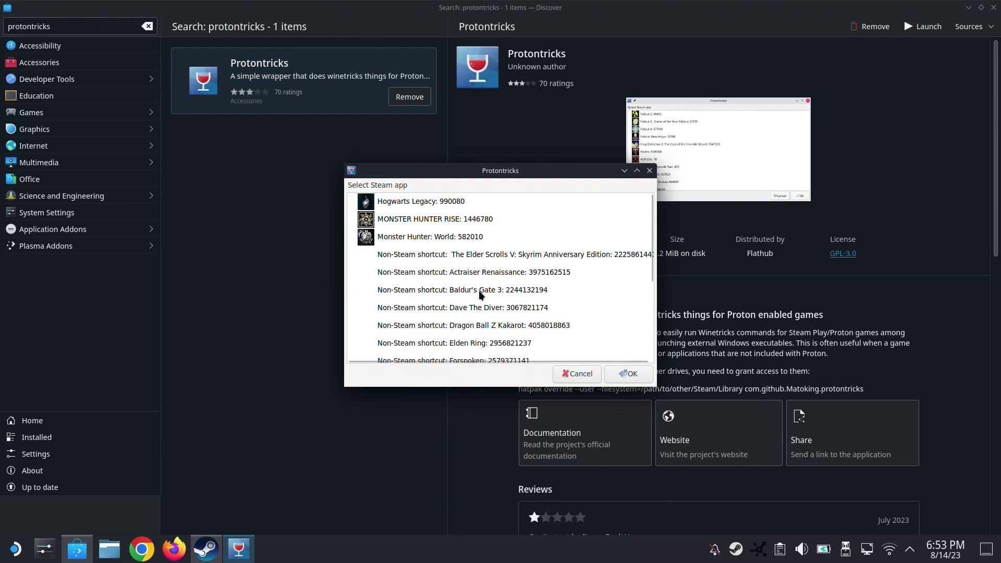
scroll(479, 295, "down", 2)
left_click(474, 336)
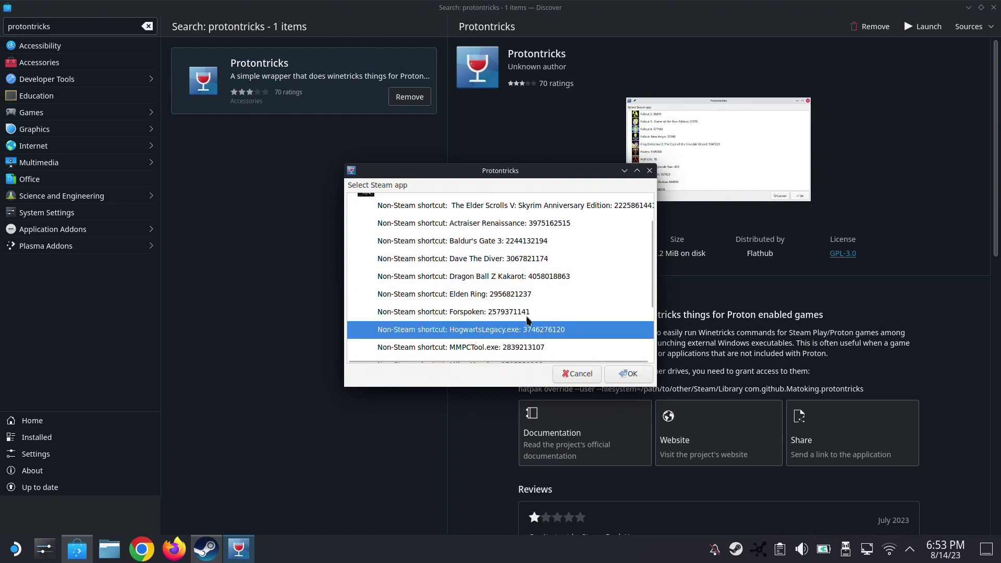
left_click(628, 373)
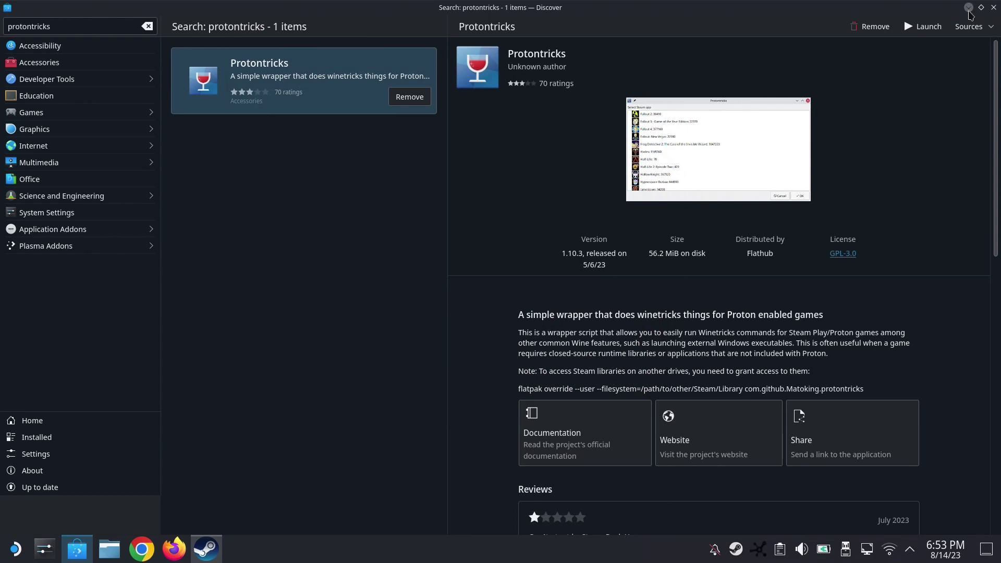
left_click(967, 7)
left_click(975, 10)
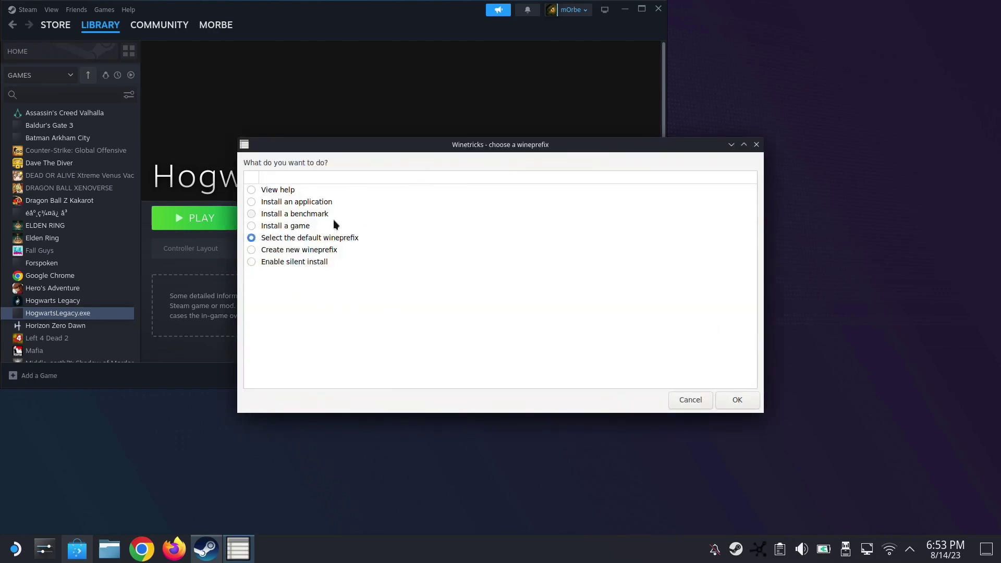
Use the default wineprefix, choose Install a Windows DLL or component, and scroll to vcrun2022.
left_click(739, 398)
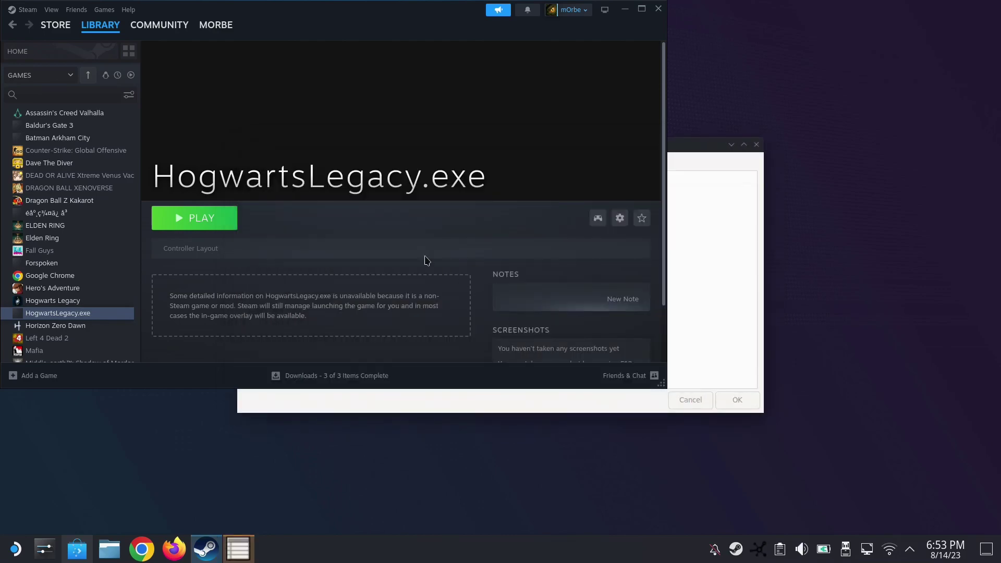
left_click(625, 9)
left_click(313, 189)
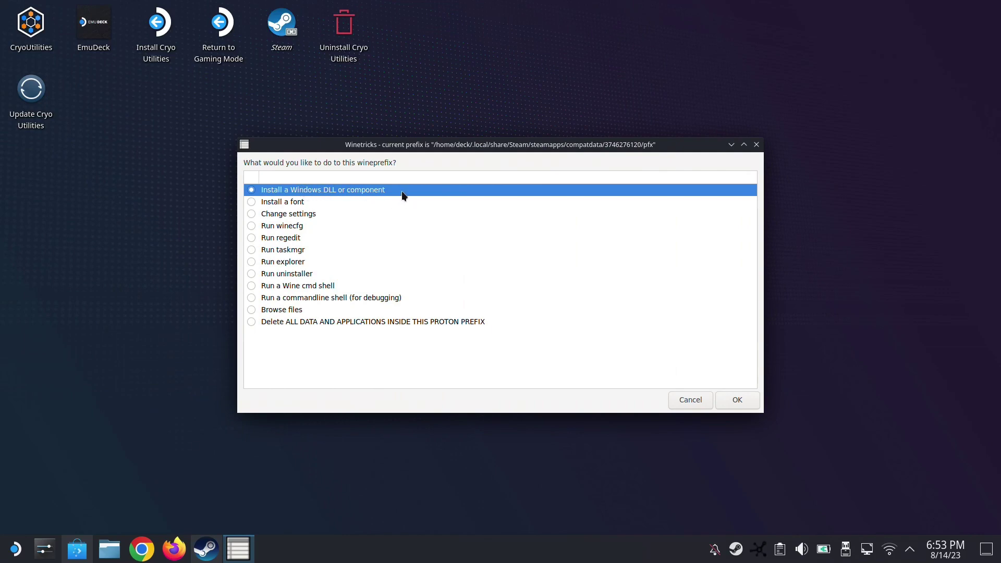
left_click(737, 399)
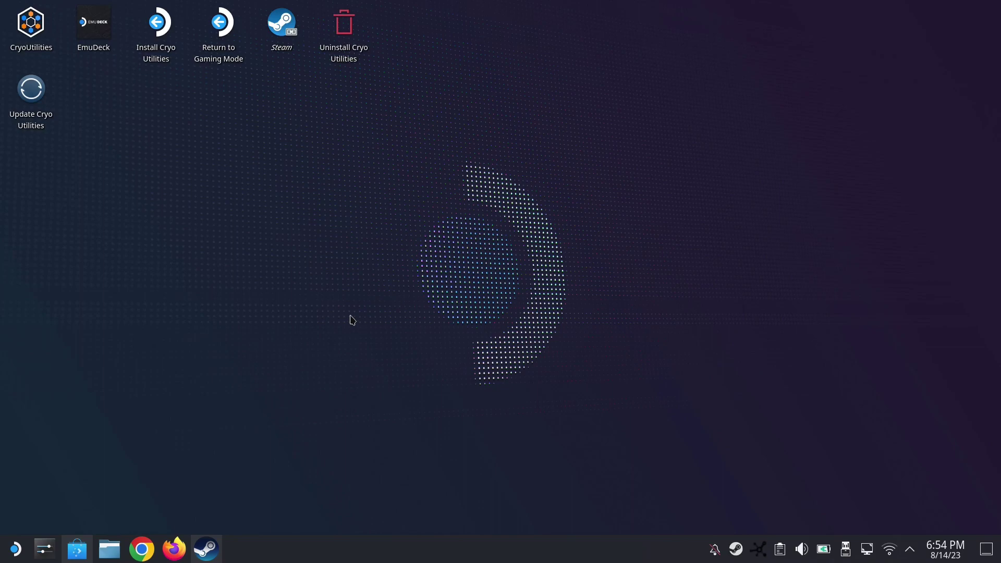
scroll(351, 319, "down", 20)
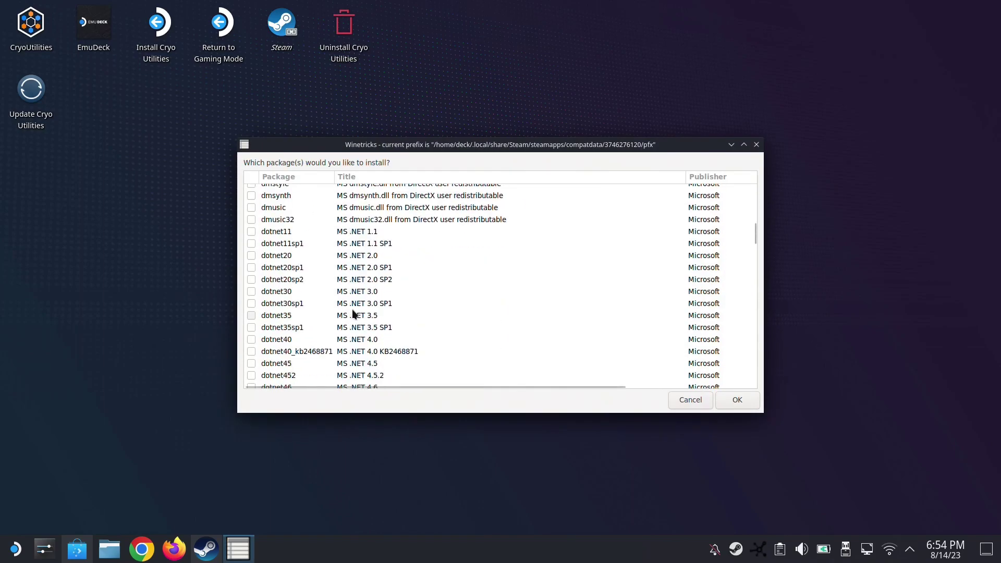
scroll(352, 312, "down", 20)
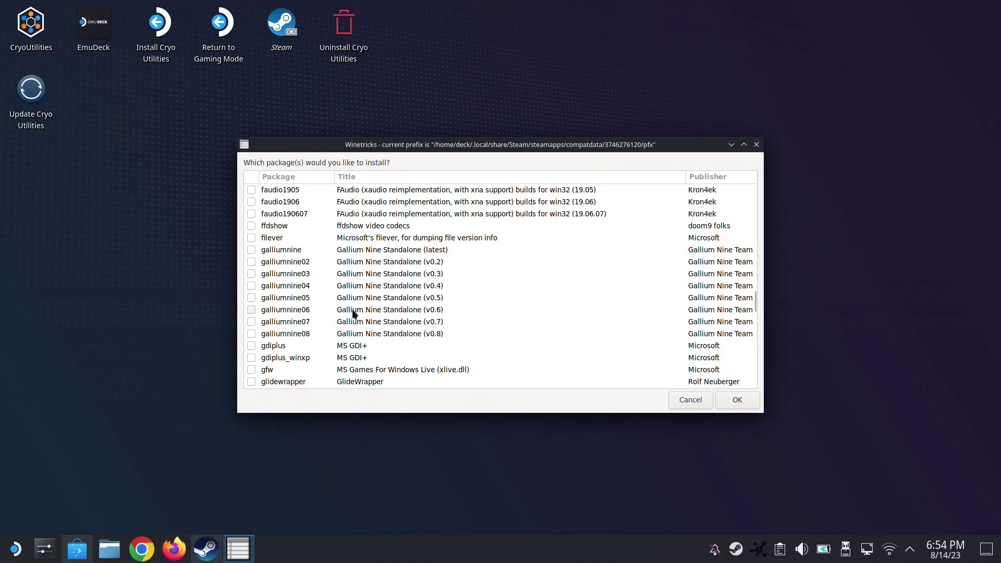
scroll(352, 313, "down", 18)
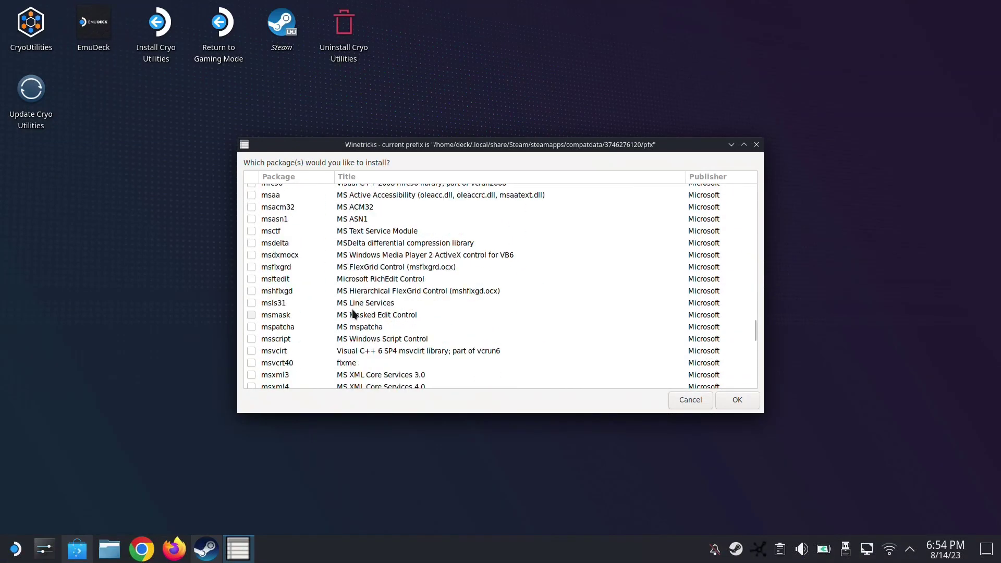
scroll(352, 312, "down", 10)
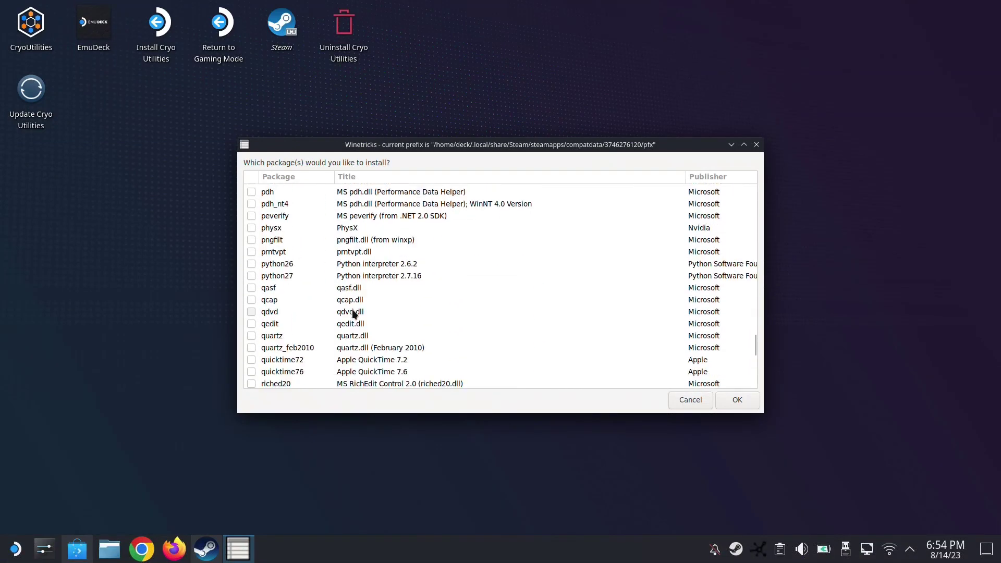
scroll(352, 313, "down", 4)
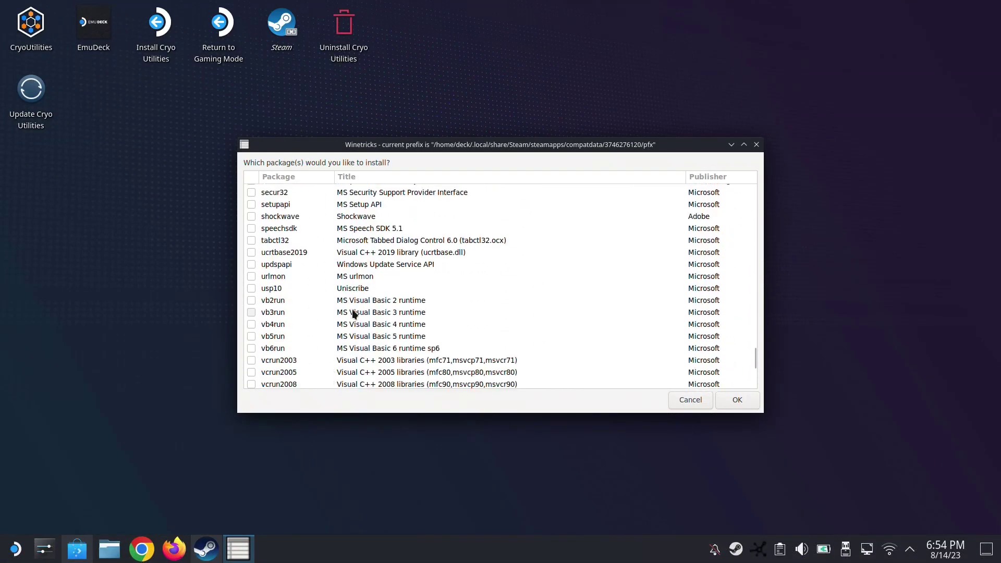
scroll(352, 312, "down", 3)
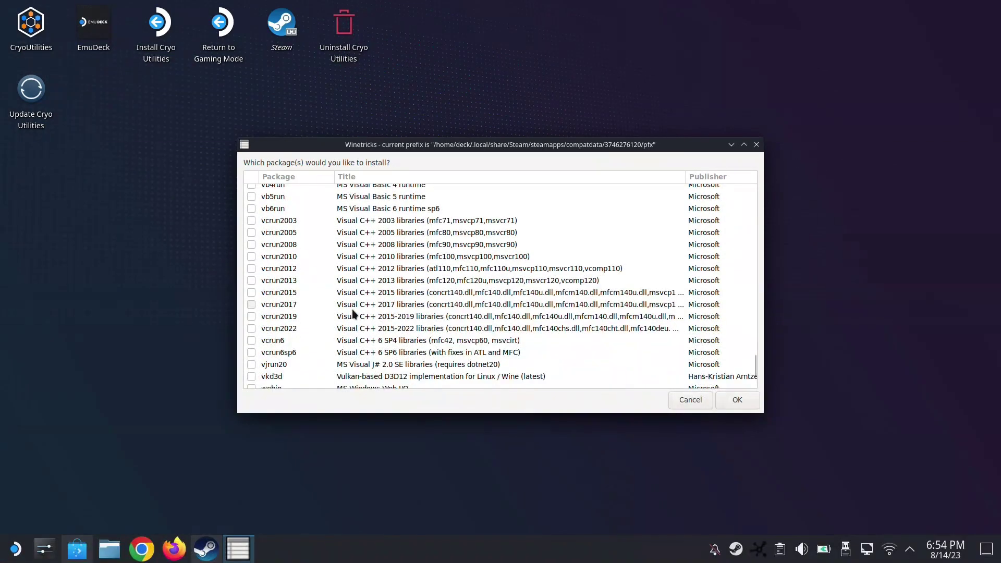
Tick vcrun2022 and start installing it, acknowledging the vc_redist.x86.exe checksum error.
left_click(250, 328)
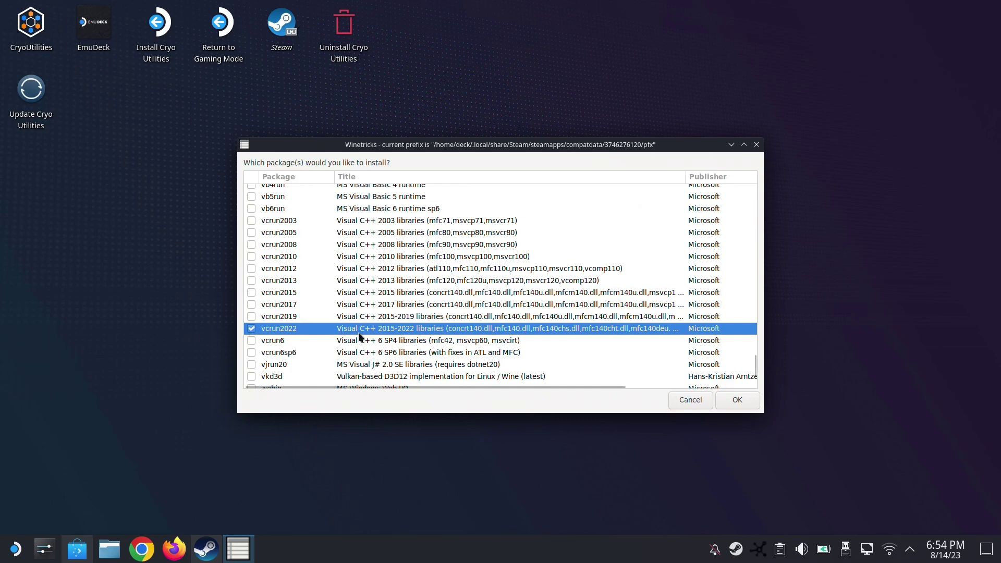
left_click(740, 401)
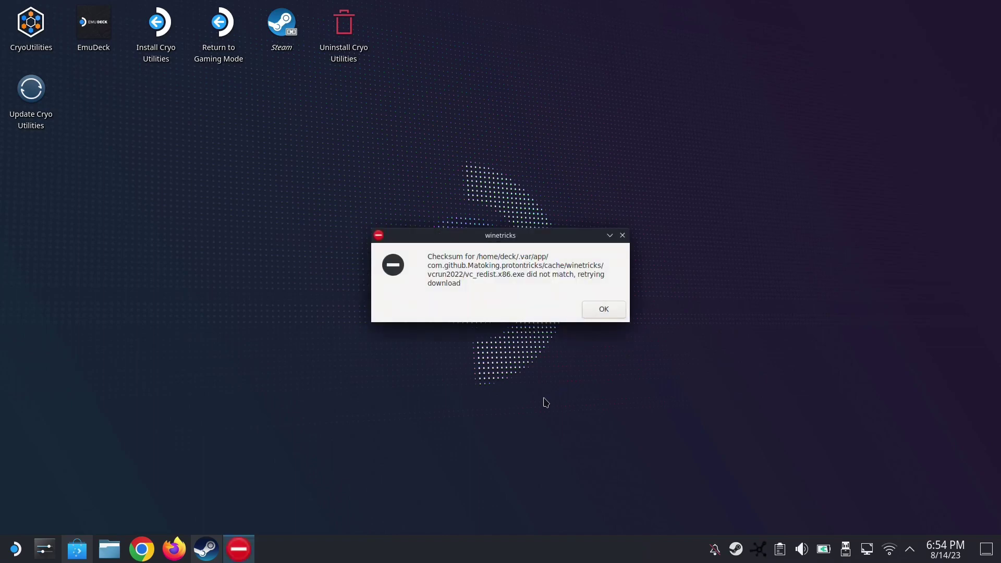
left_click(609, 312)
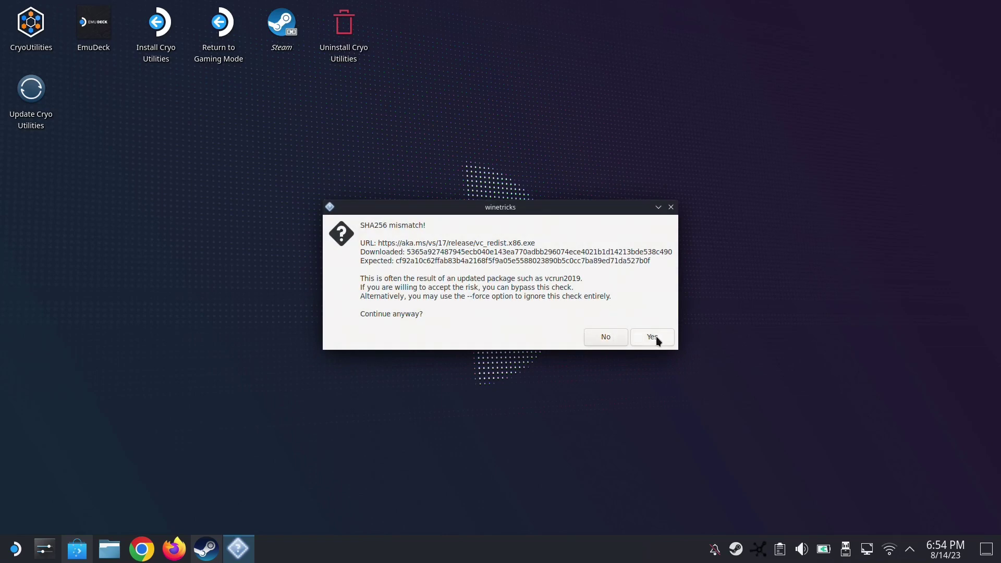
Accept the hash mismatch and install the x86 Visual C++ 2015-2022 redistributable.
left_click(658, 341)
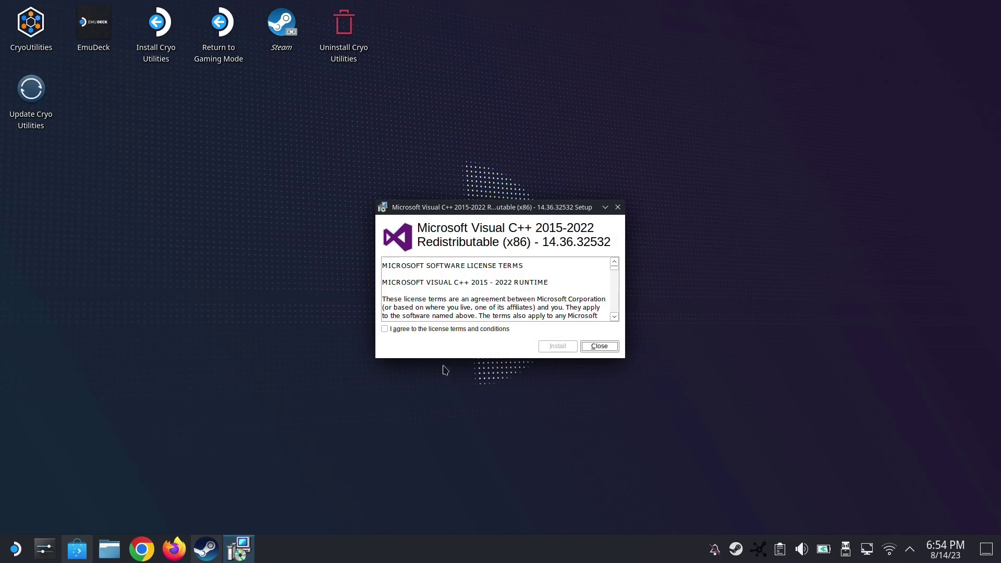
left_click(452, 330)
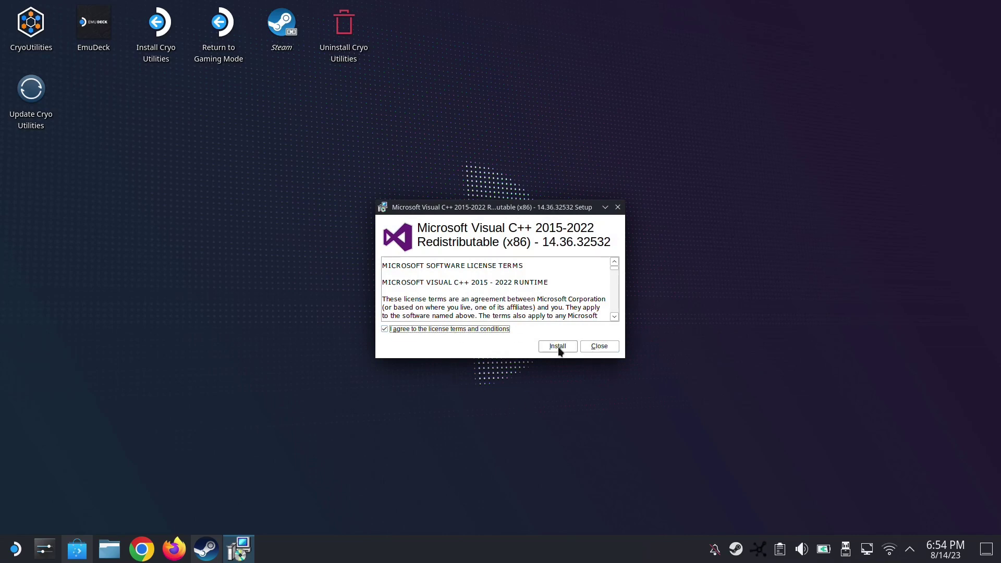
left_click(558, 347)
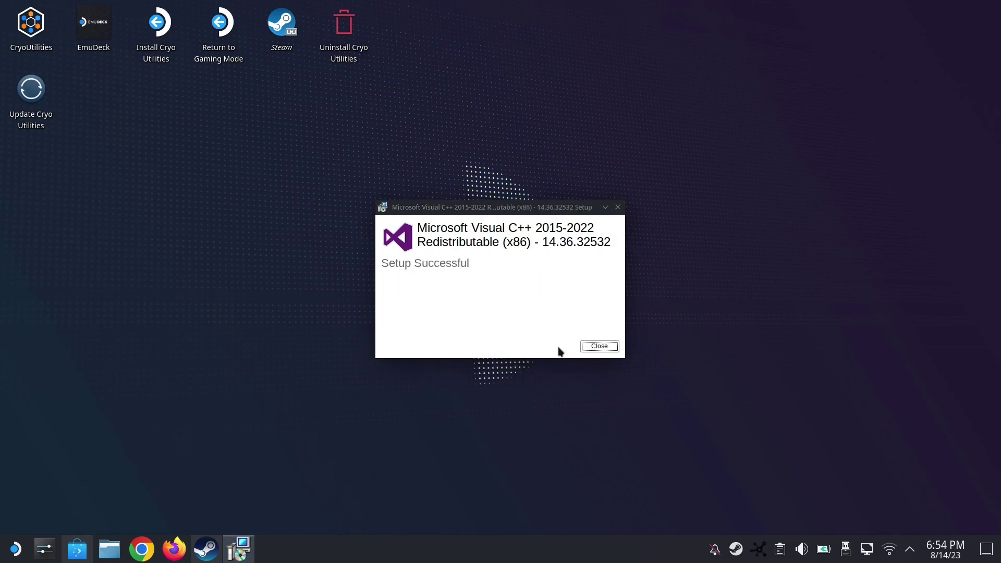
left_click(588, 347)
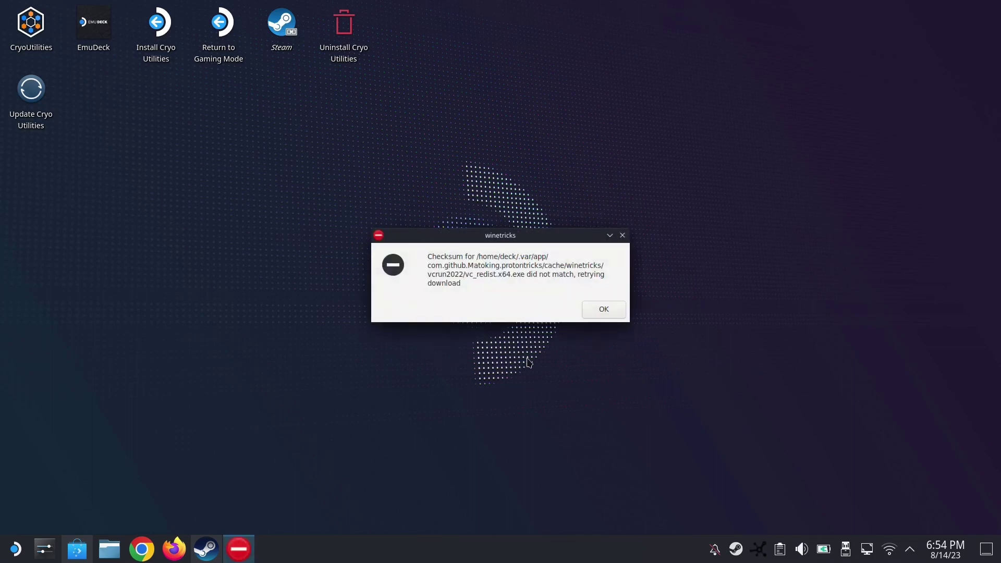
Accept the x64 checksum mismatch and install the x64 redistributable 14.36.32532.
left_click(603, 309)
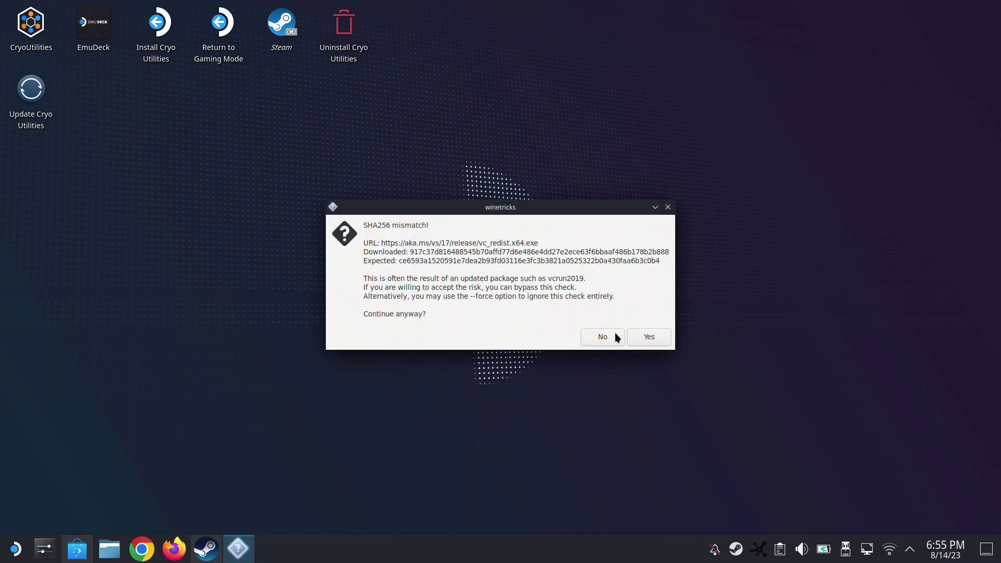
left_click(646, 337)
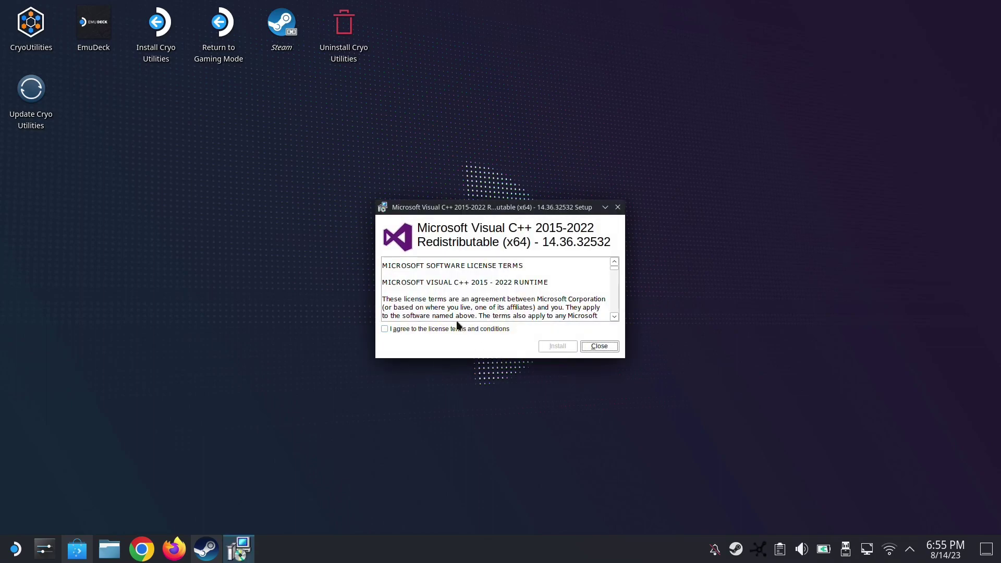
left_click(459, 329)
left_click(555, 346)
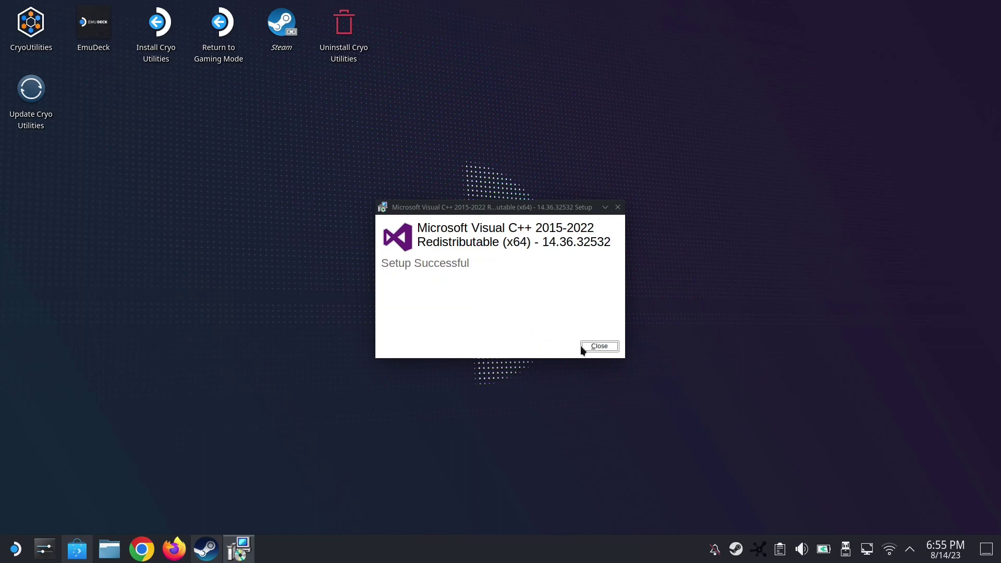
left_click(598, 346)
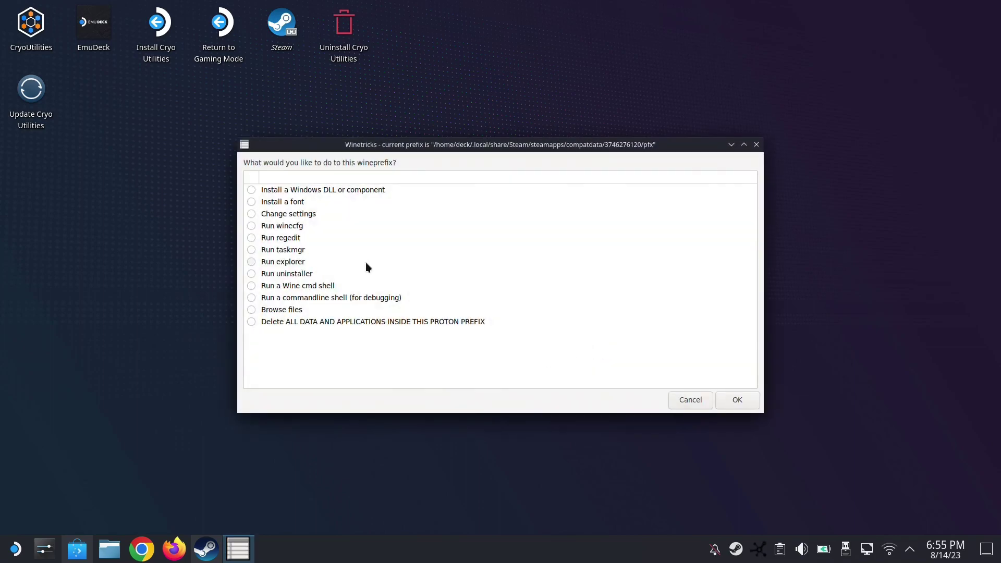
Reopen the Windows component list and scroll to confirm vcrun2022 is installed.
left_click(364, 190)
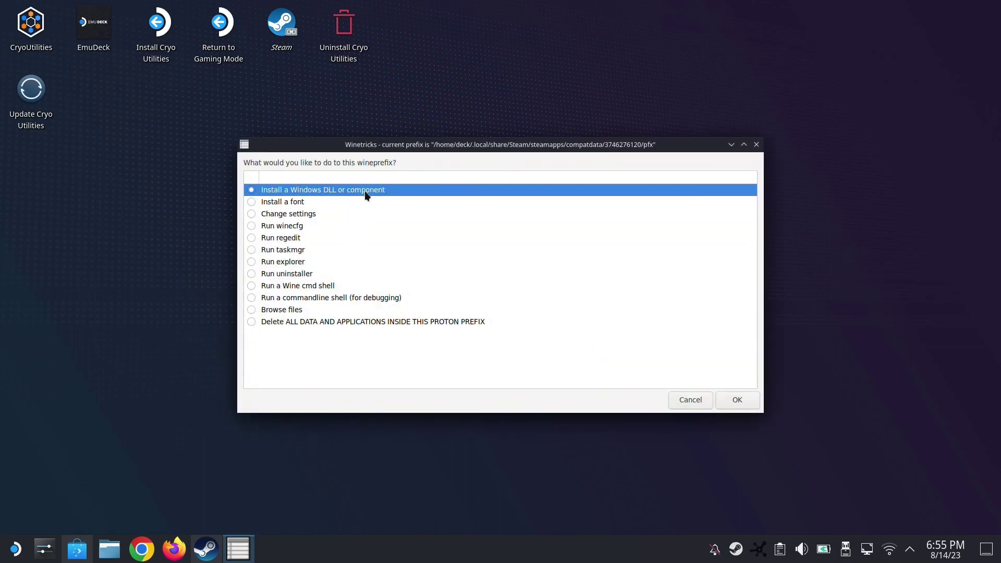
left_click(737, 399)
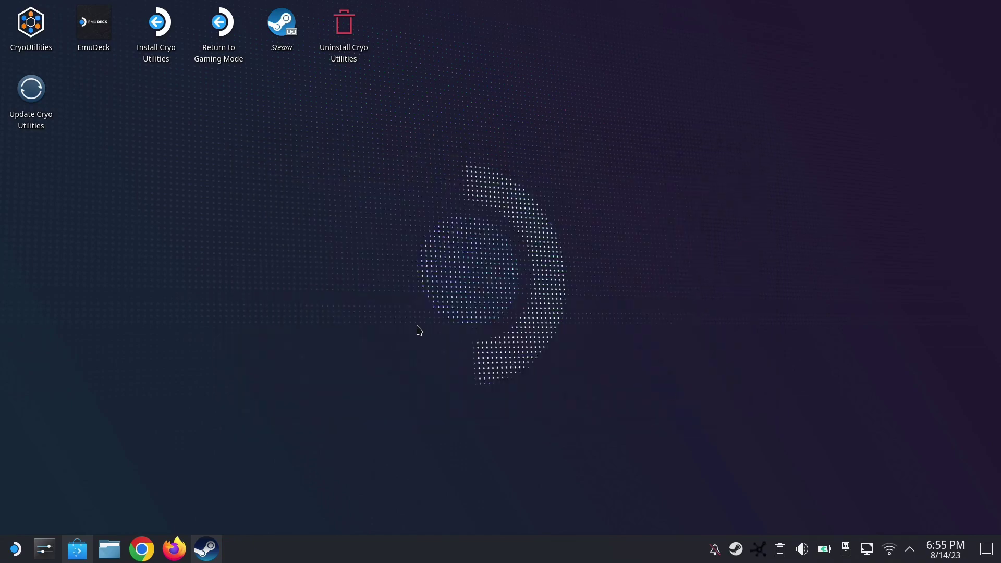
scroll(418, 330, "down", 15)
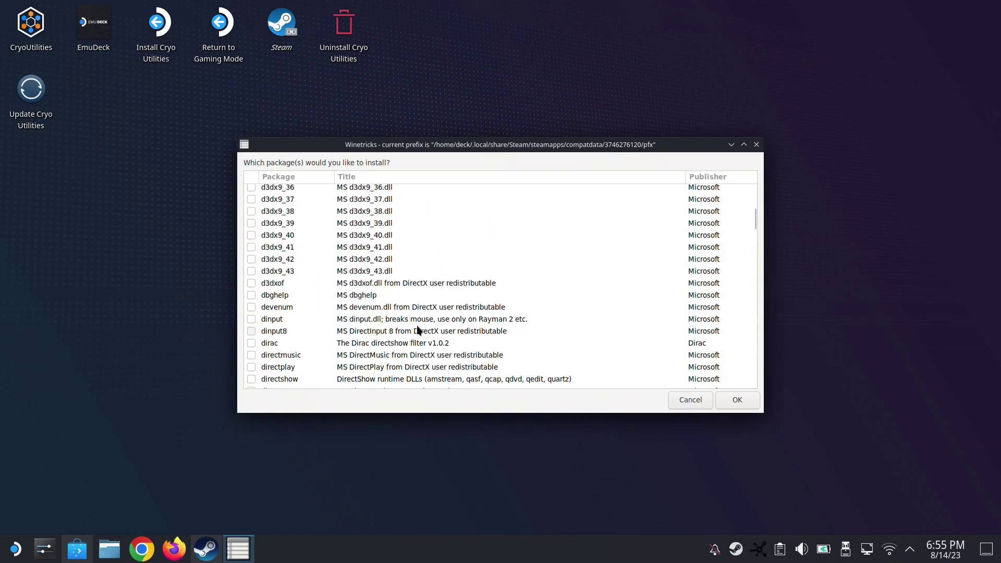
scroll(417, 329, "down", 20)
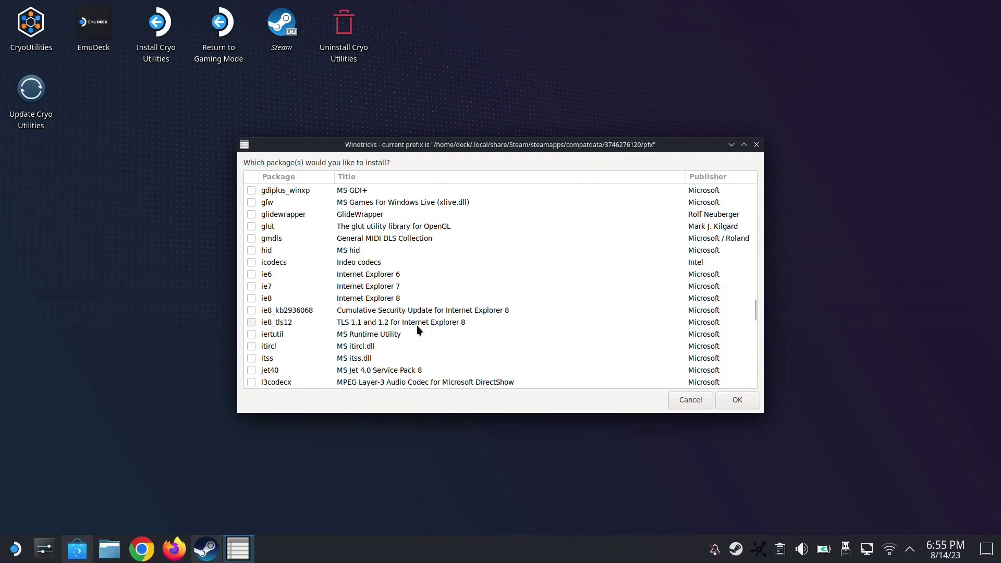
scroll(417, 328, "down", 20)
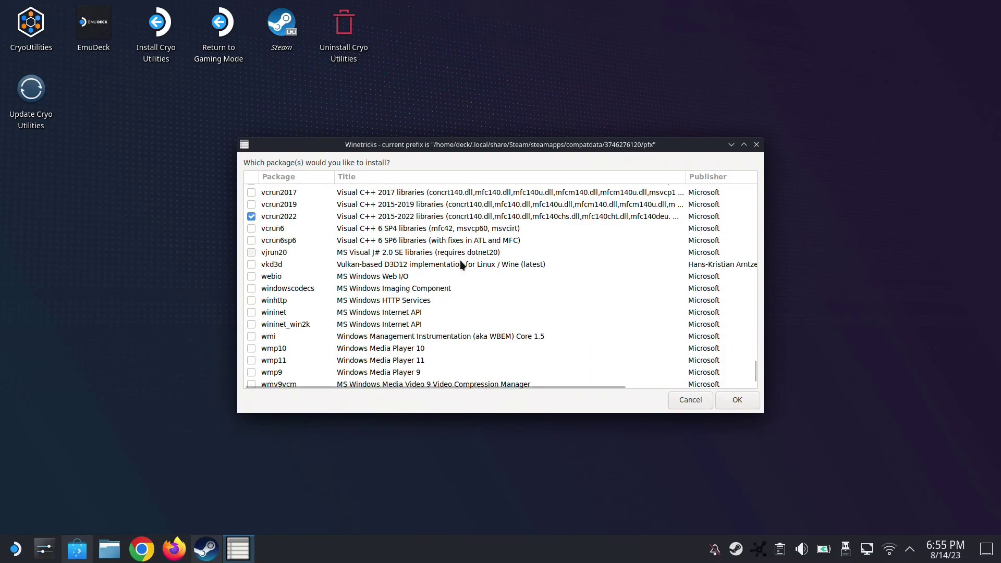
Cancel out of all Winetricks dialogs and return to the Steam library.
left_click(678, 399)
left_click(684, 403)
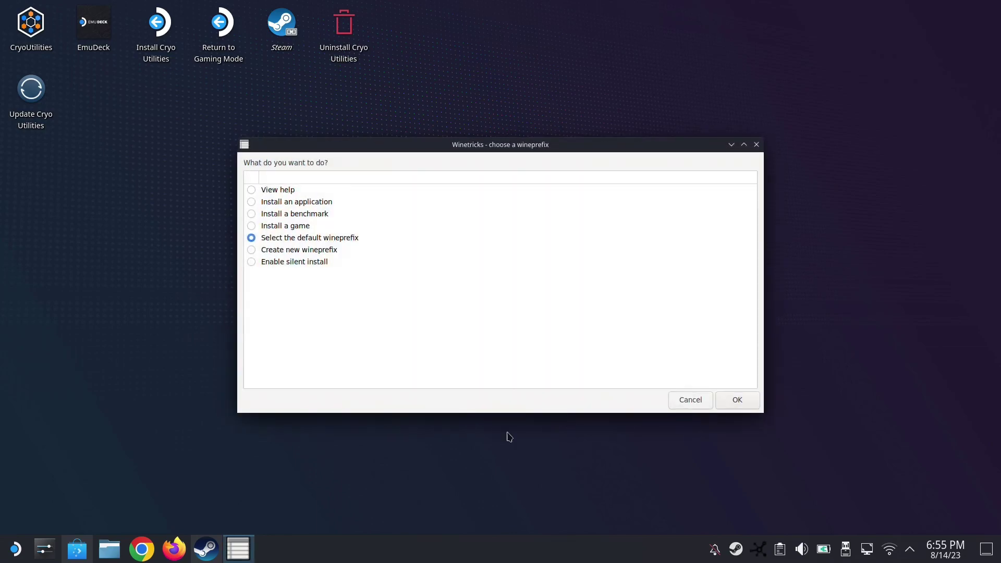
left_click(678, 399)
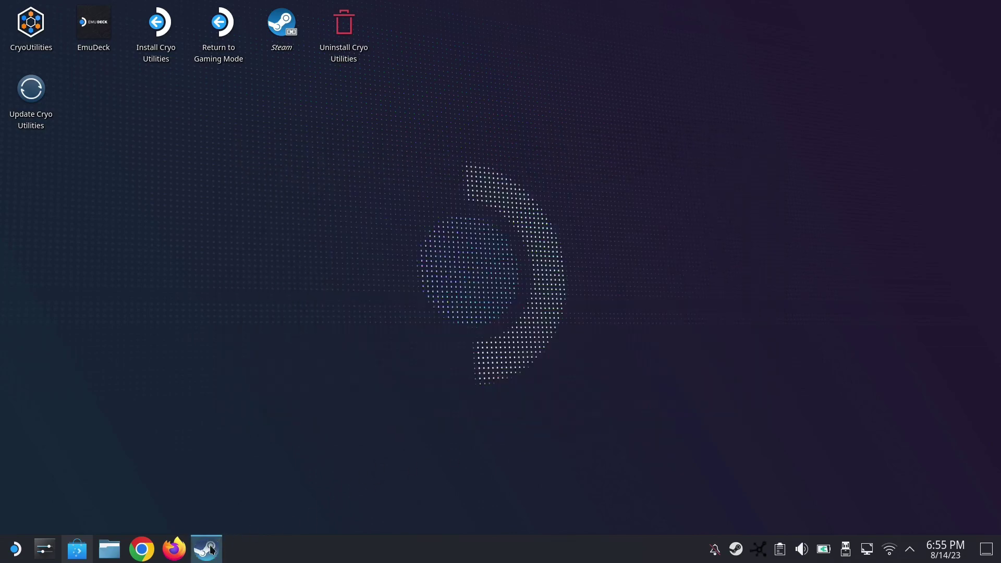
left_click(206, 547)
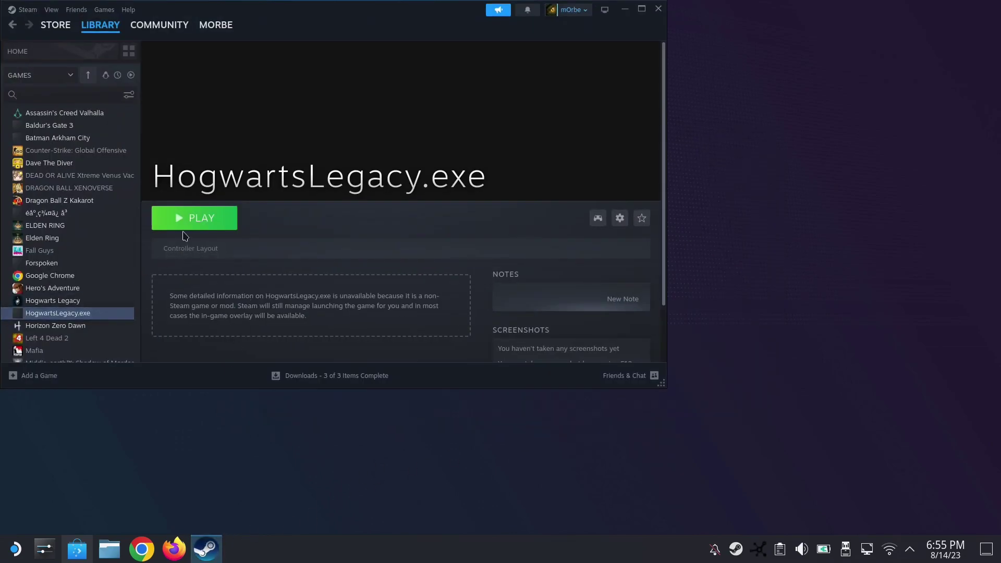
Launch HogwartsLegacy.exe from the Steam library so it shows as Running.
left_click(195, 216)
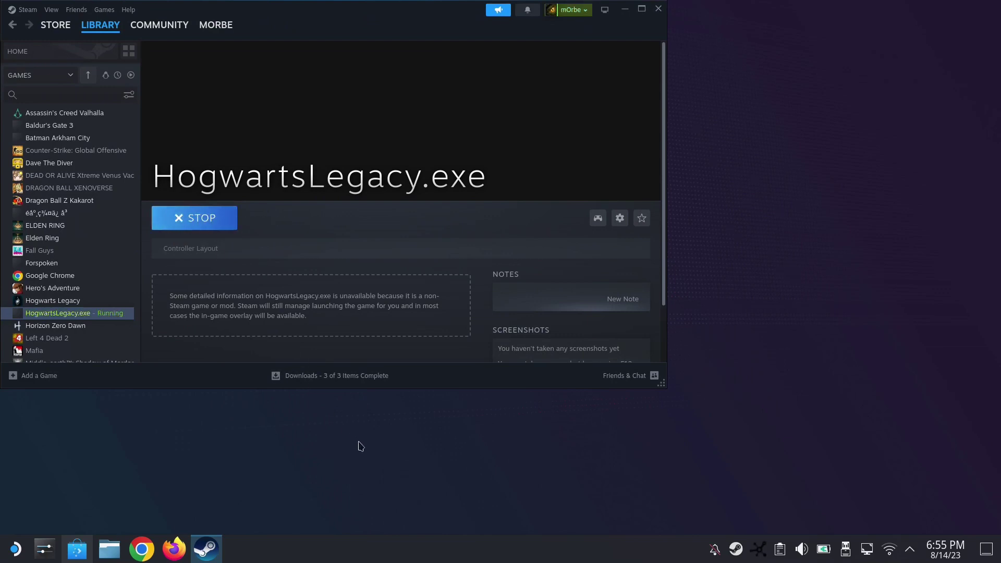